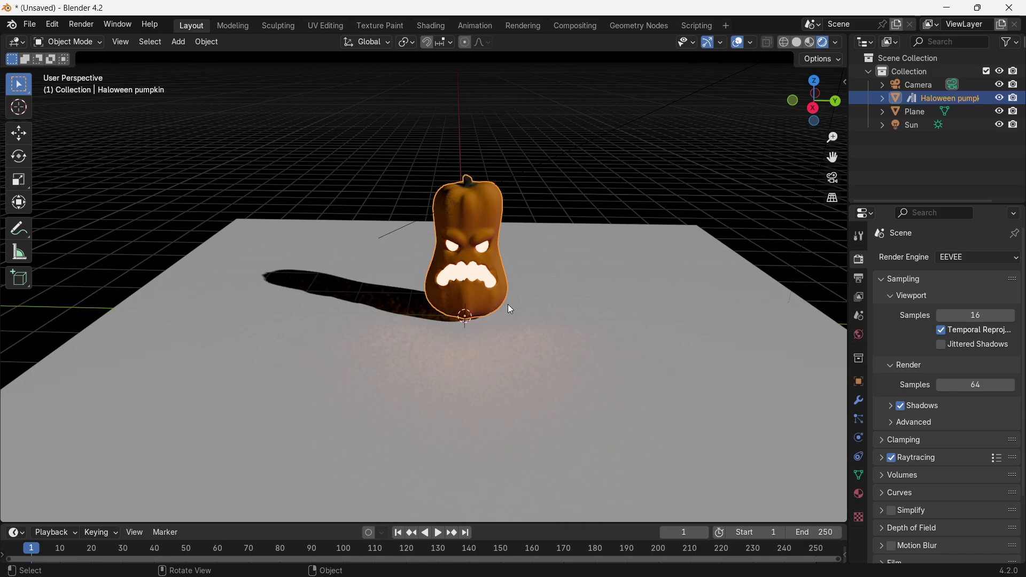
mouse_move(508, 303)
middle_down()
mouse_move(390, 297)
mouse_move(512, 304)
middle_up()
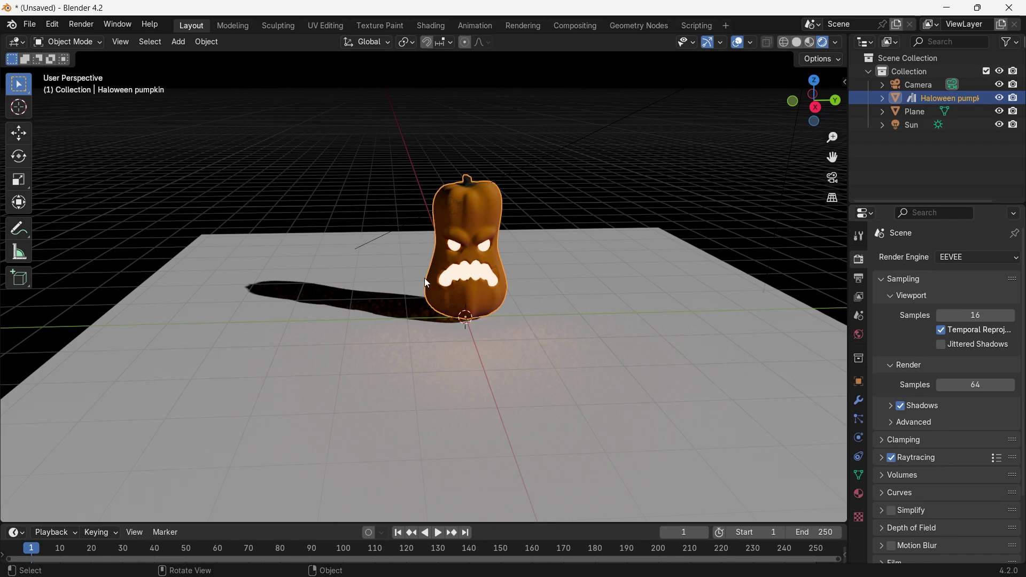
middle_drag(556, 319, 549, 184)
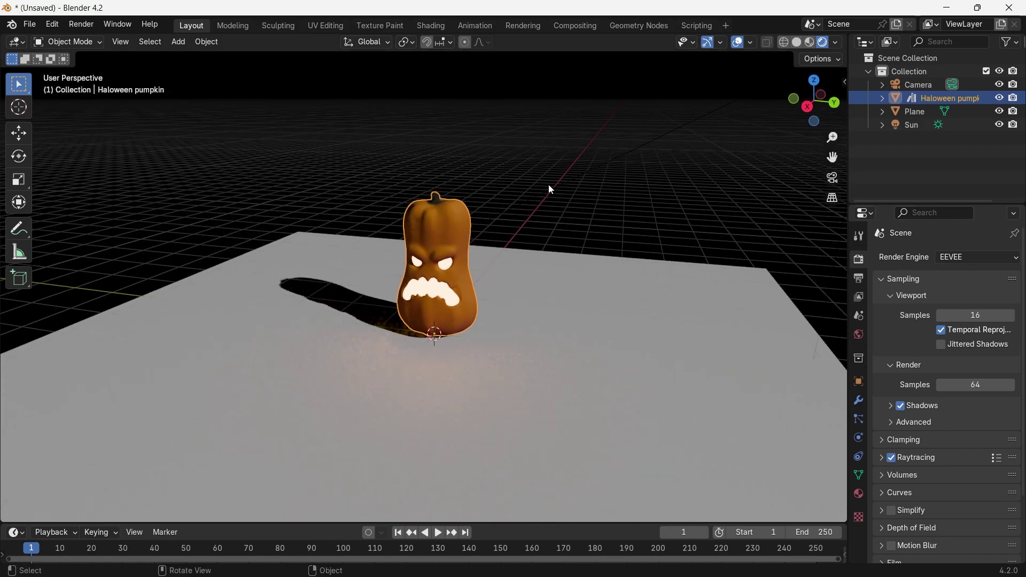
middle_drag(366, 314, 453, 339)
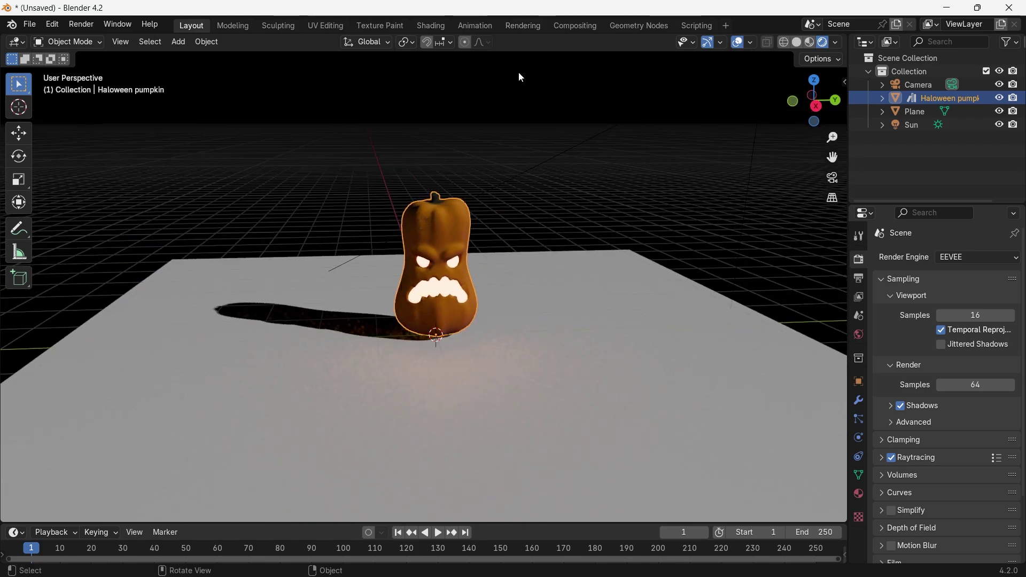
- Switch to the Compositing workspace and enable nodes for the scene
click(595, 31)
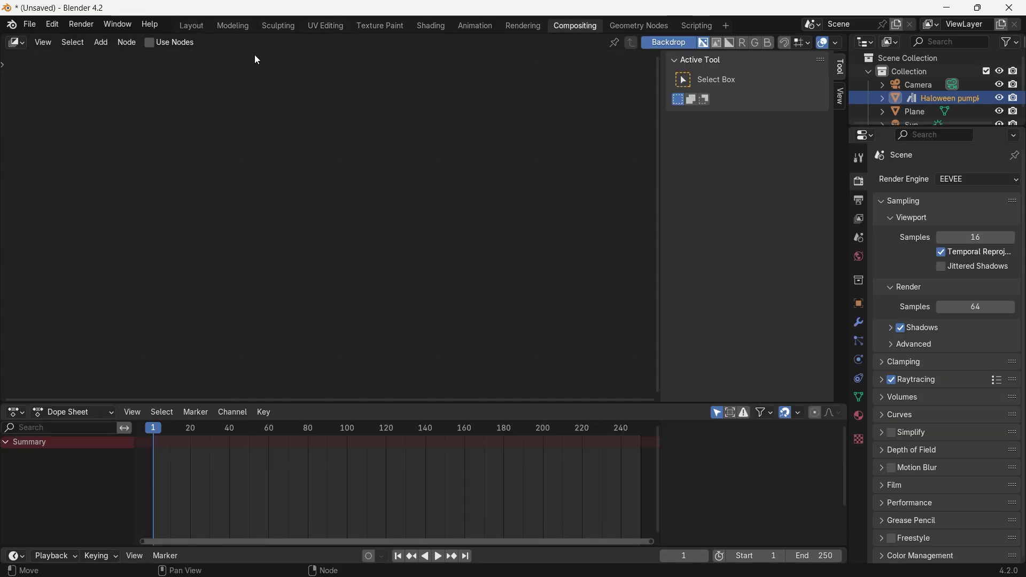
click(152, 44)
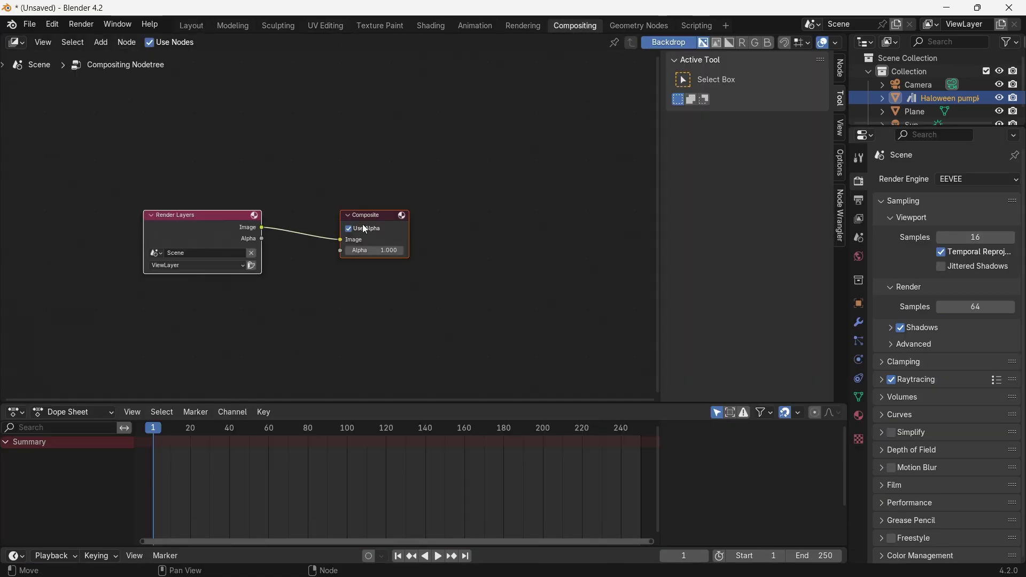
scroll(374, 236, up, 2)
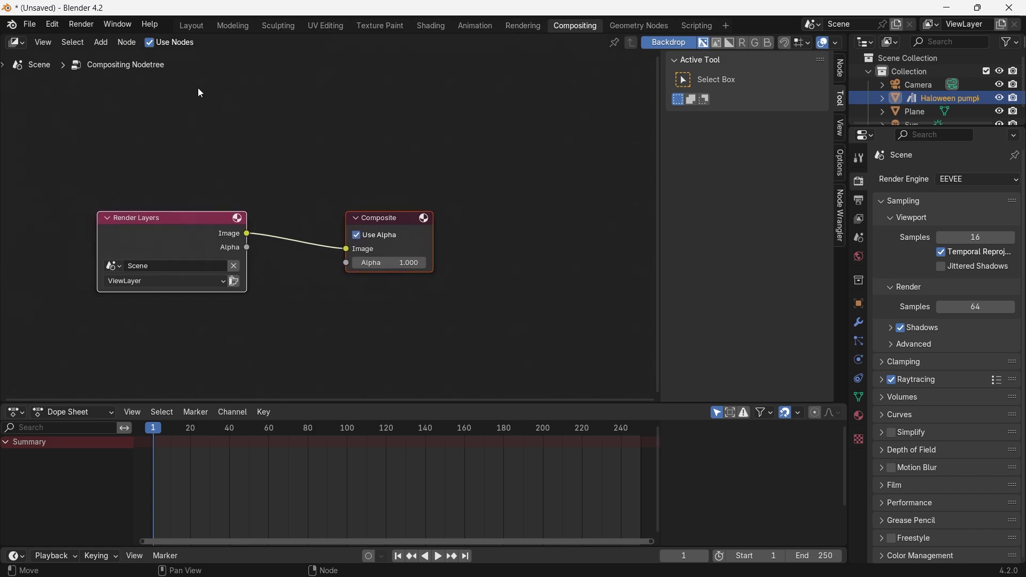
- Add a Viewer node below the Composite node and connect the Render Layers image output to its image input
key(shift+a)
text(vi)
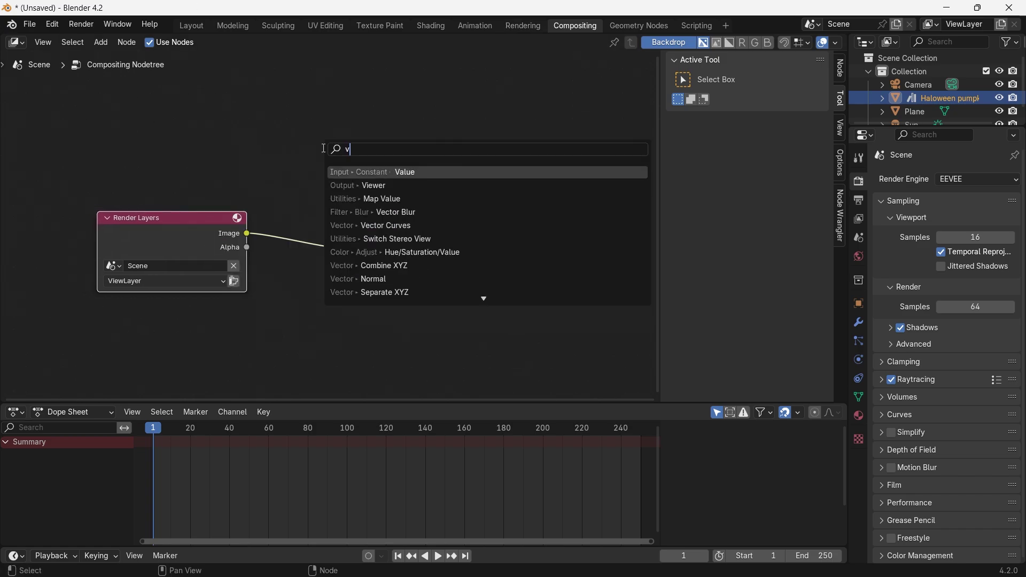
click(371, 171)
click(309, 310)
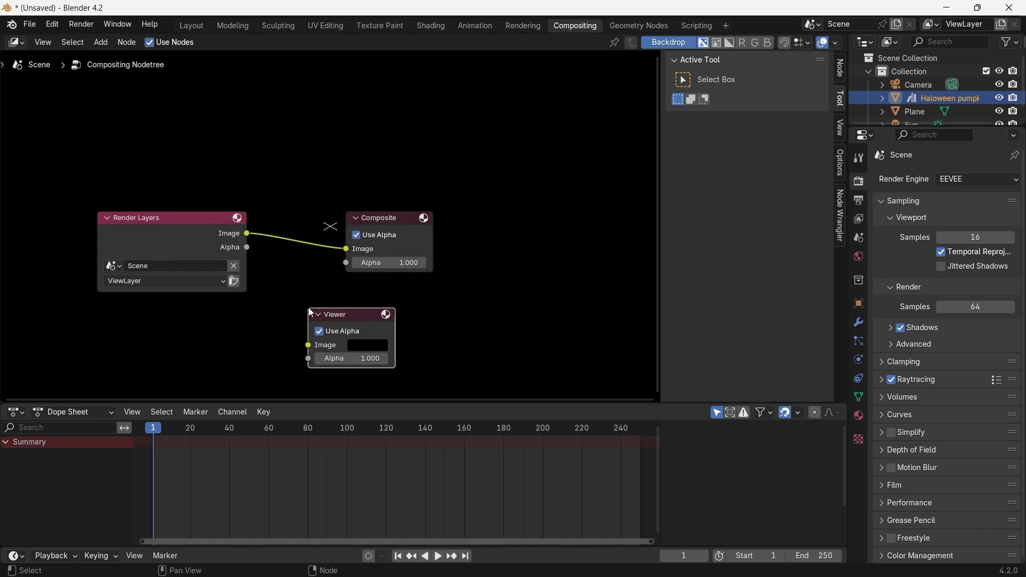
drag(246, 235, 307, 345)
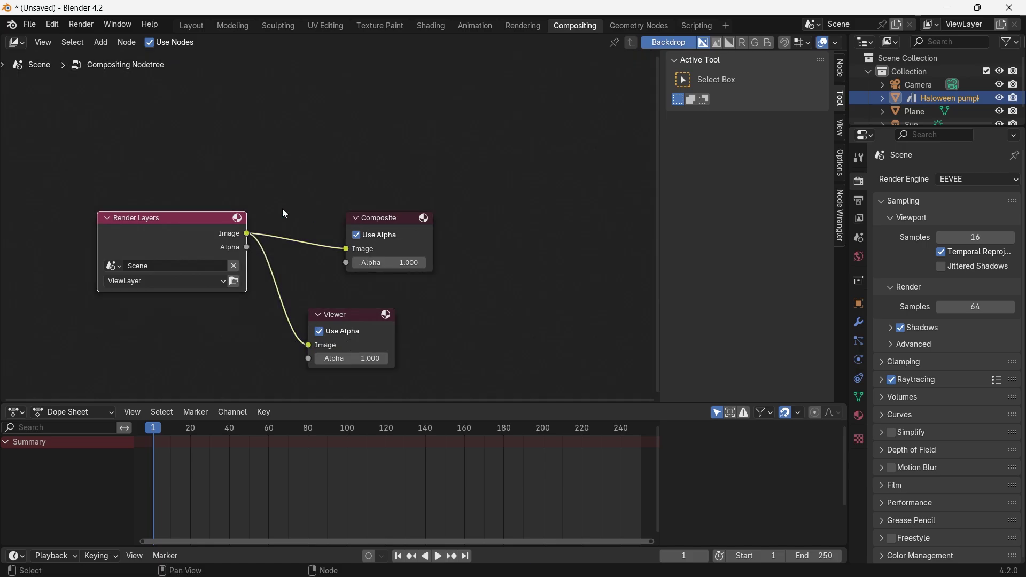
- Spread the Render Layers, Composite and Viewer nodes apart to make room between them
drag(179, 224, 69, 101)
drag(386, 217, 420, 155)
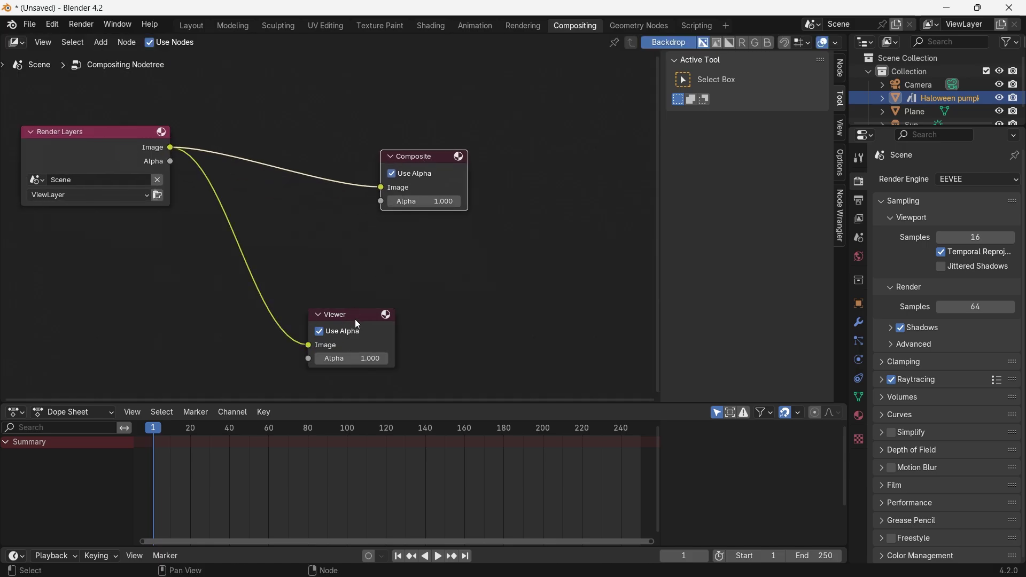
drag(355, 315, 324, 310)
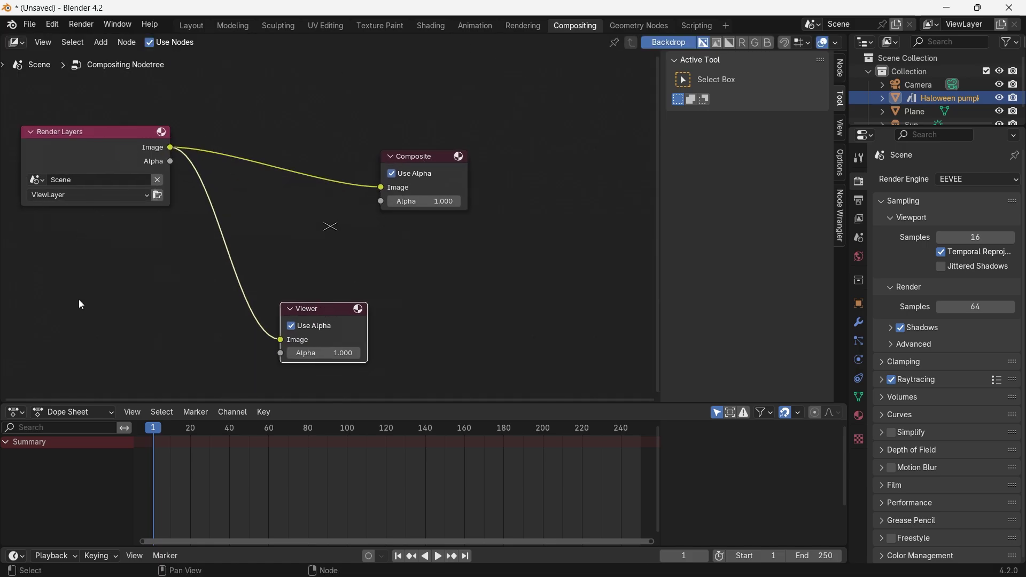
- Add a camera in the Layout workspace and align the active camera to the current view of the pumpkin
click(192, 26)
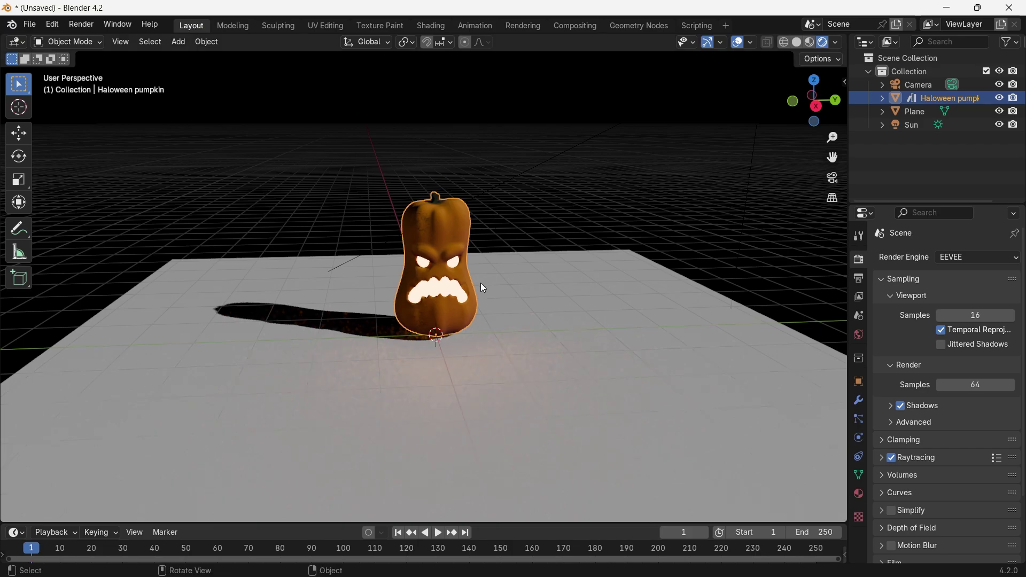
key(shift+a)
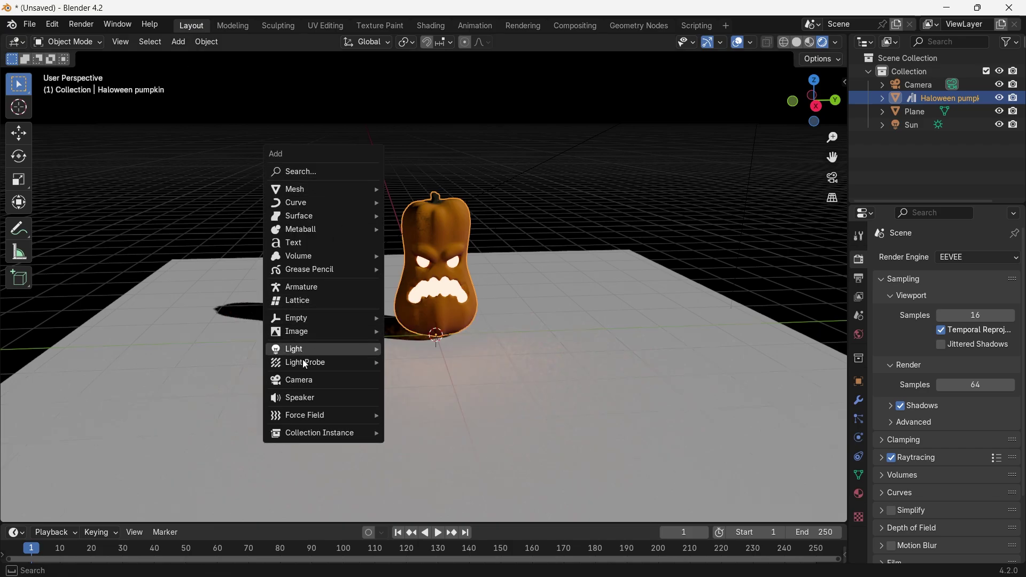
click(301, 381)
key(KP_0)
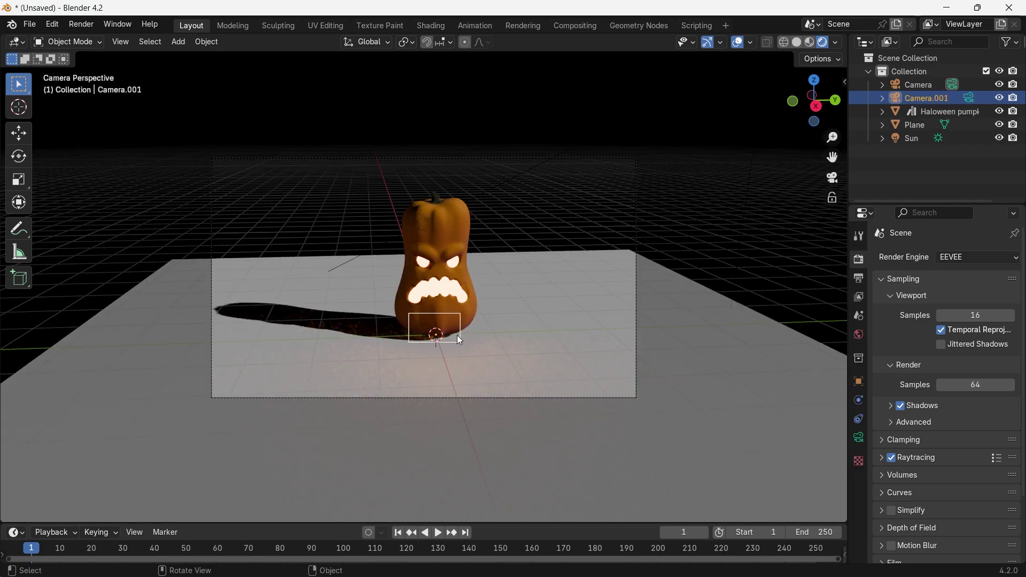
mouse_move(456, 335)
shift+middle_down()
mouse_move(472, 332)
mouse_move(469, 345)
shift+middle_up()
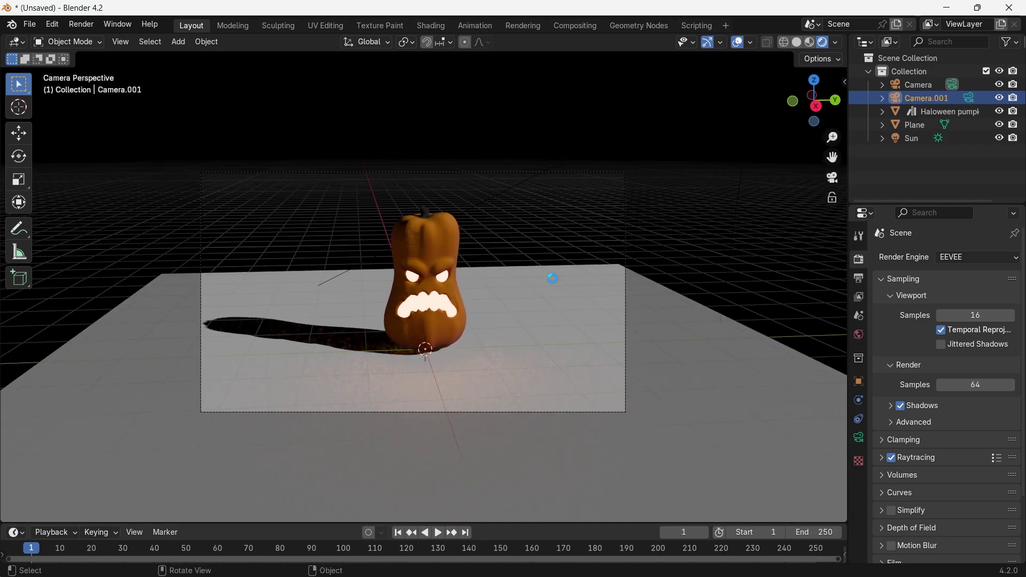
- Render the current frame, inspect the pumpkin image and close the render window
key(F12)
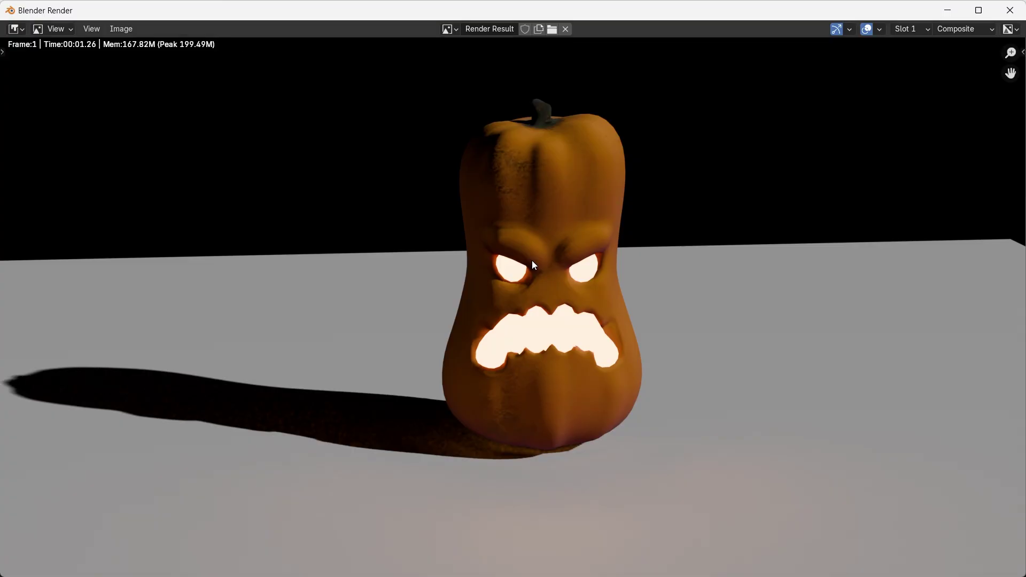
scroll(320, 359, down, 2)
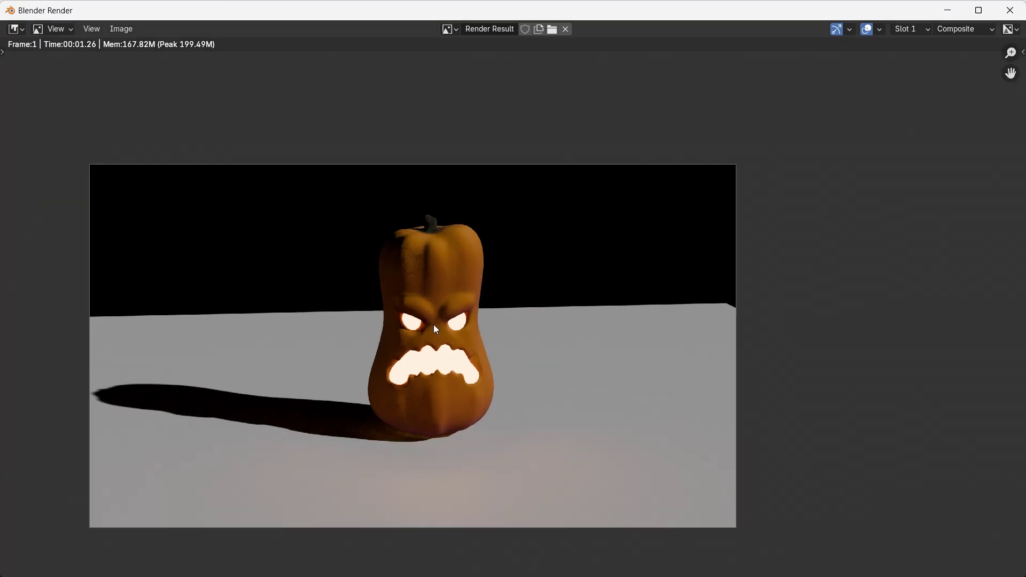
scroll(490, 366, up, 1)
middle_drag(404, 326, 518, 305)
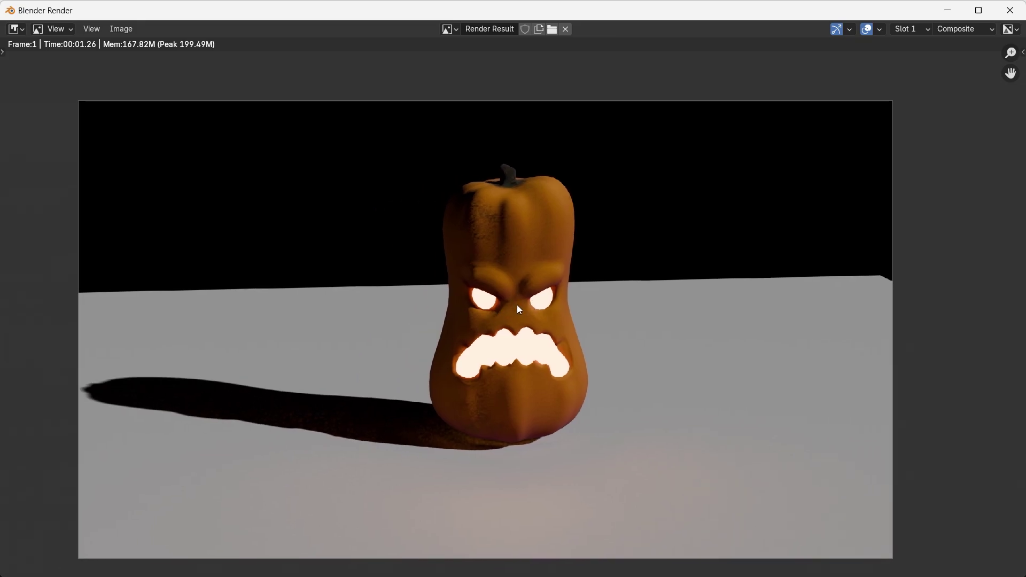
click(1011, 10)
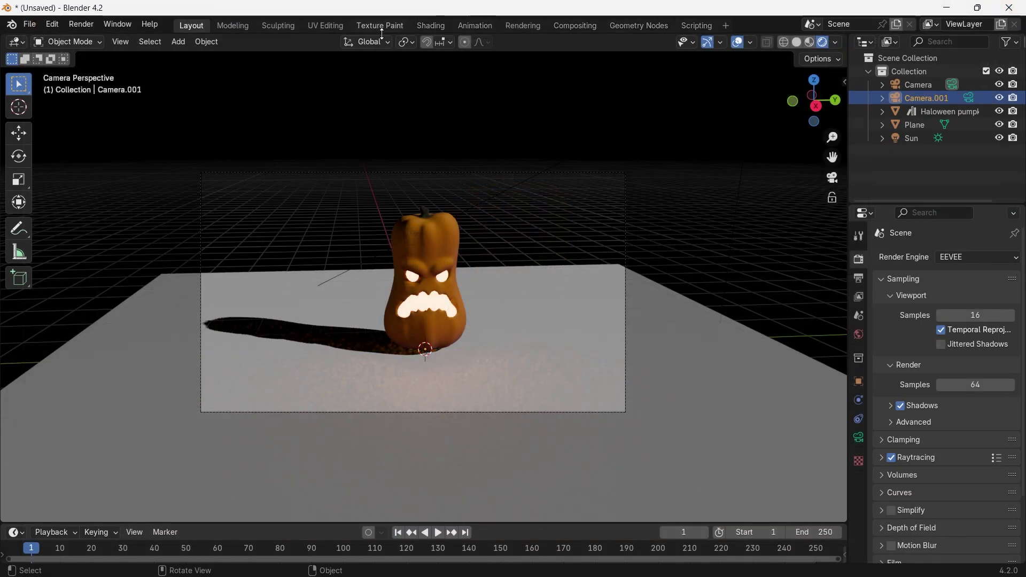
- Return to the Compositing workspace and zoom the backdrop until the whole render fits in the node editor
click(581, 28)
key(v)
key(v)
key(v)
key(v)
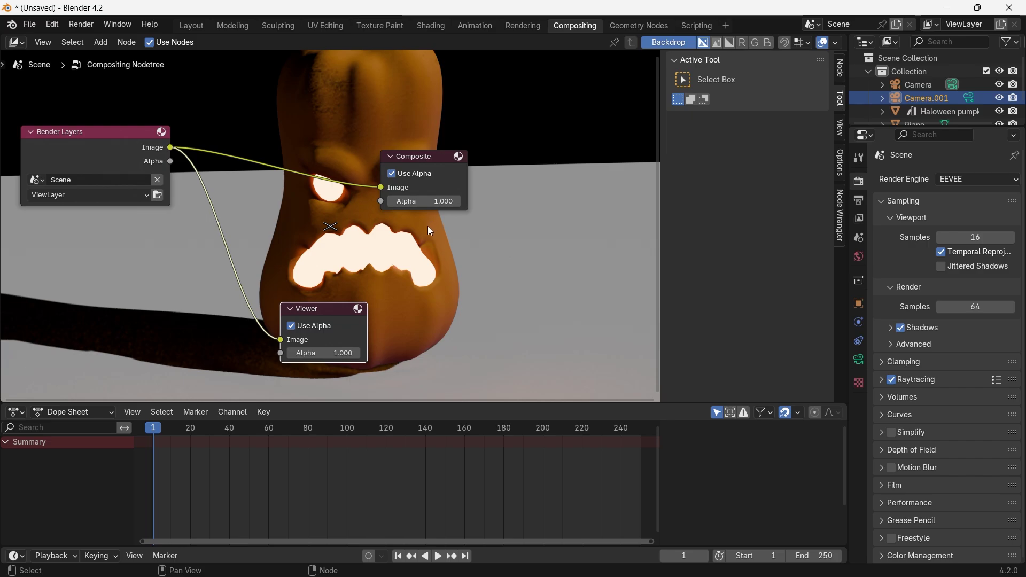
key(alt+v)
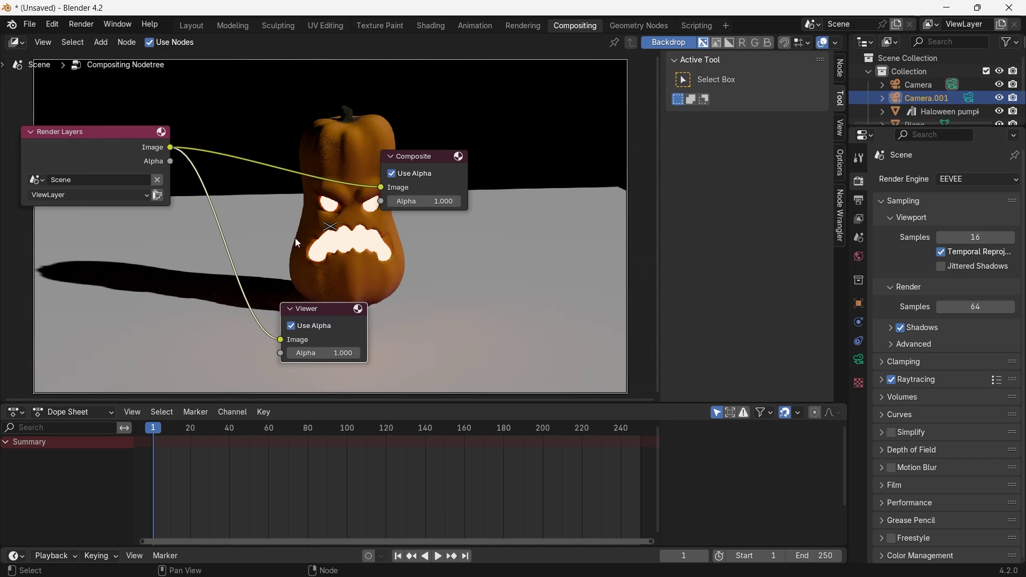
- Add a Glare node on the link between the Render Layers and Viewer nodes
key(shift+a)
click(499, 272)
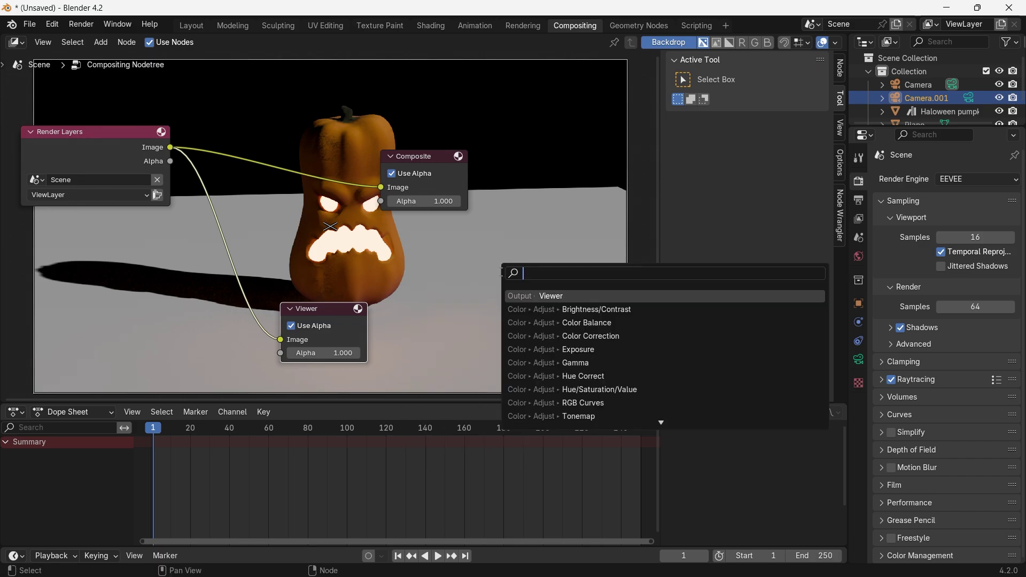
text(gla)
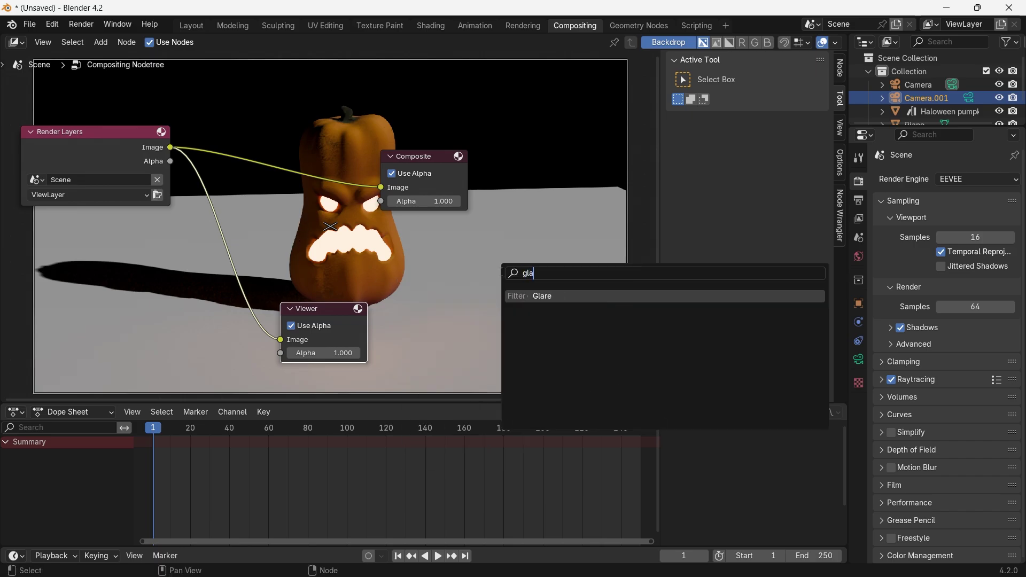
key(Return)
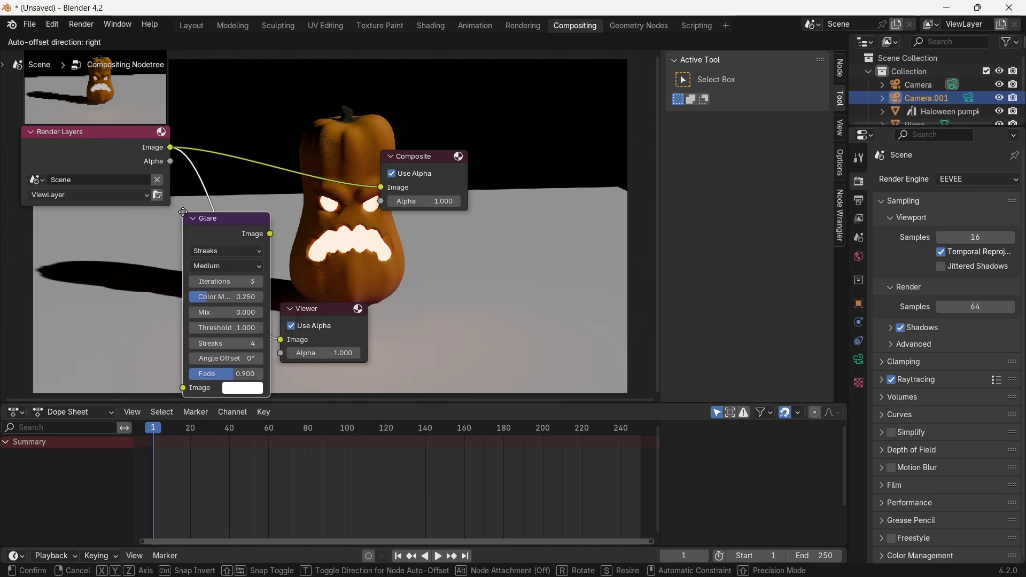
click(184, 207)
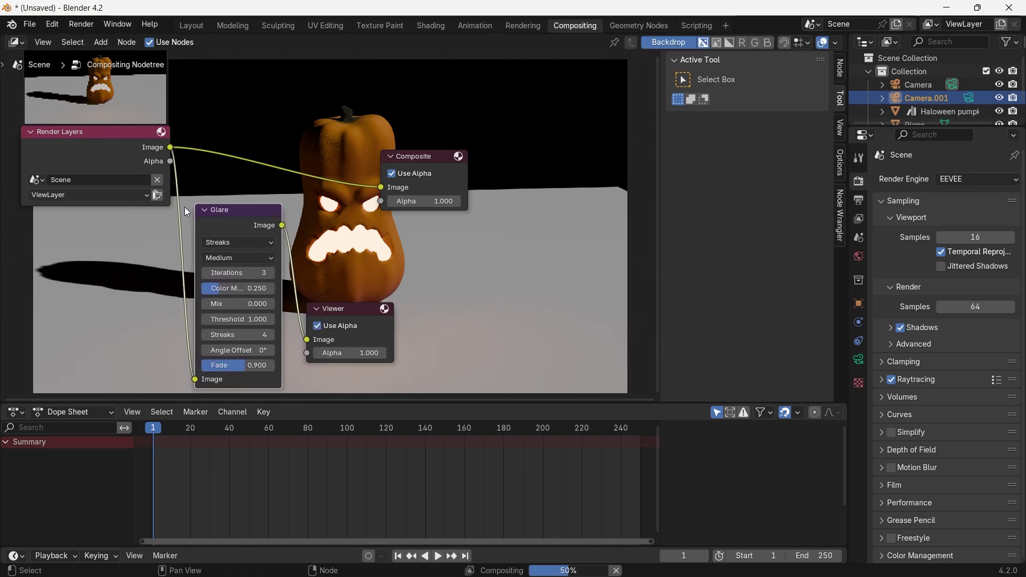
- Set the Glare node's type to Bloom and its threshold to 17.500
click(237, 244)
click(231, 274)
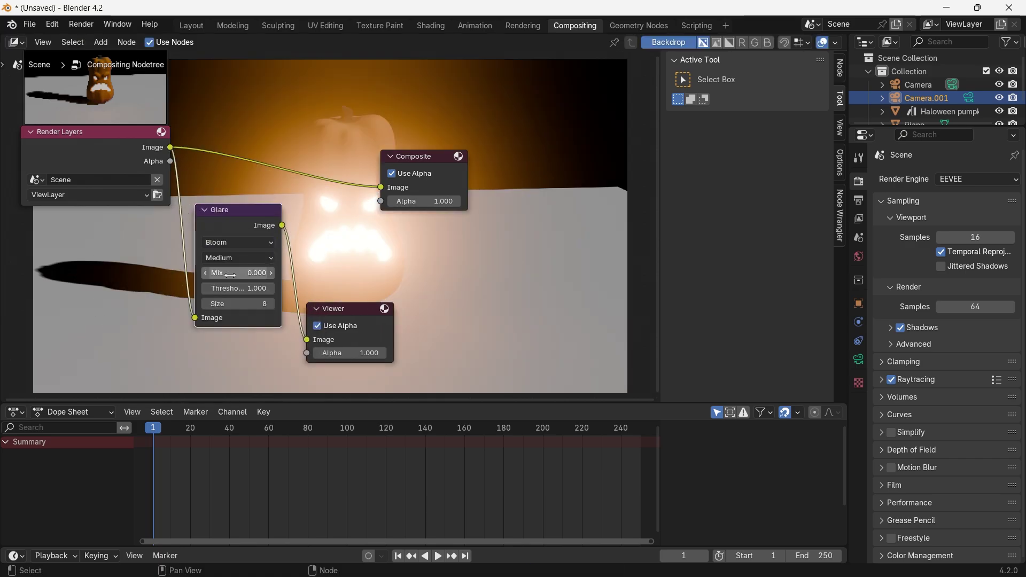
mouse_move(247, 288)
mouse_down()
mouse_move(219, 288)
mouse_move(299, 289)
mouse_move(259, 289)
mouse_up()
scroll(423, 260, down, 2)
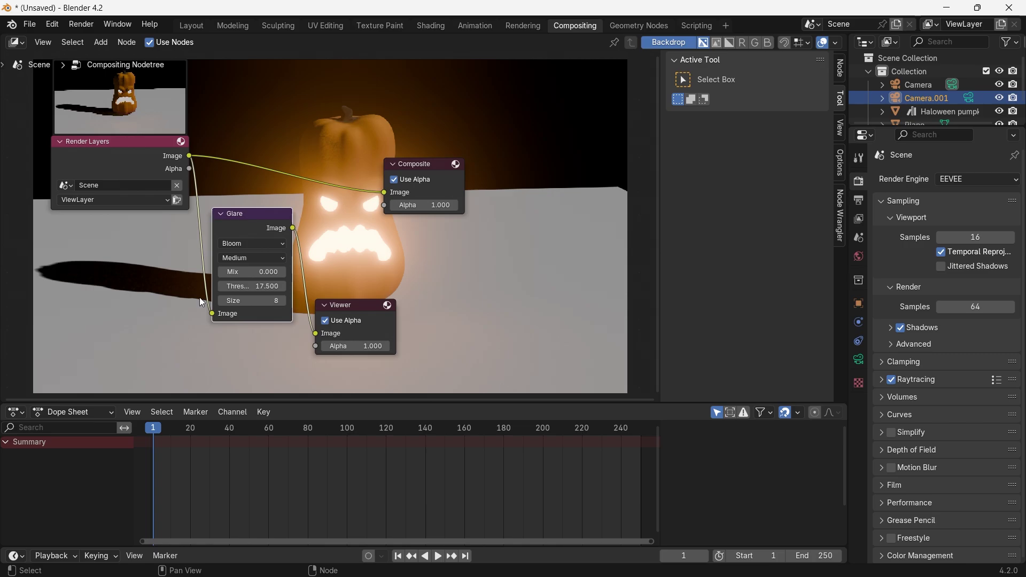
- Go back to the Layout workspace, set the viewport compositor to Camera, and orbit out of the camera view
click(184, 26)
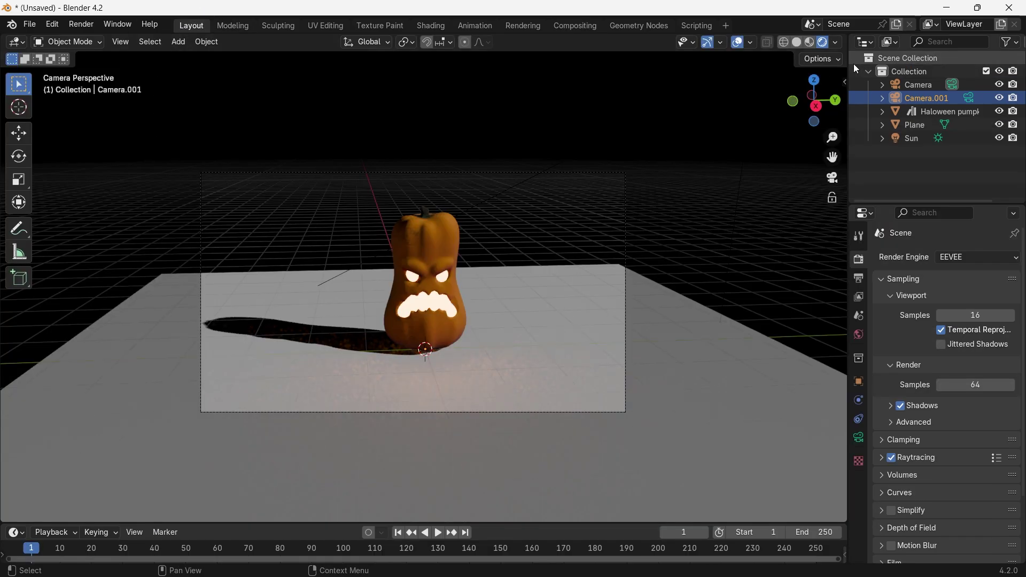
click(837, 42)
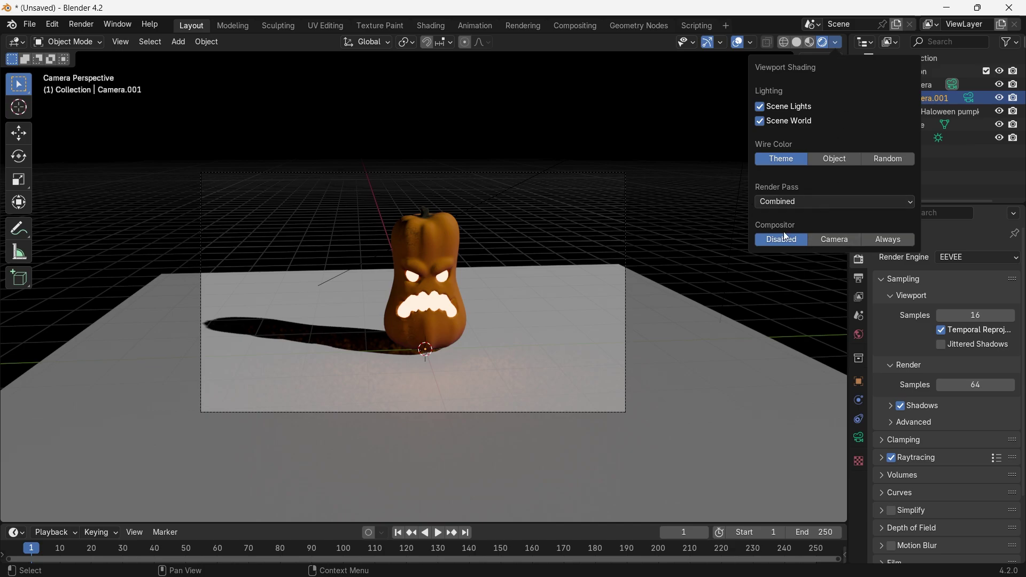
click(839, 240)
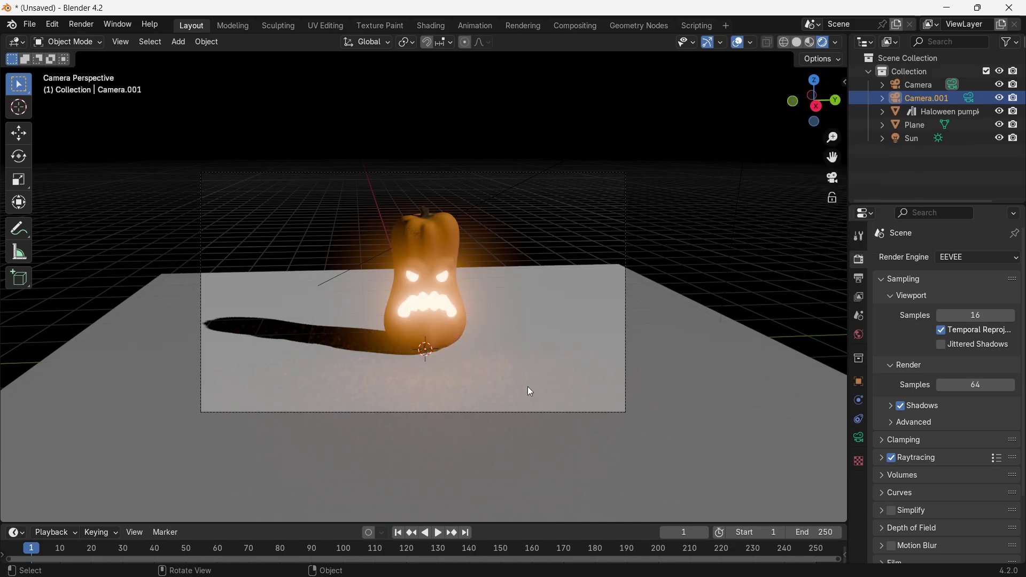
middle_drag(710, 294, 589, 317)
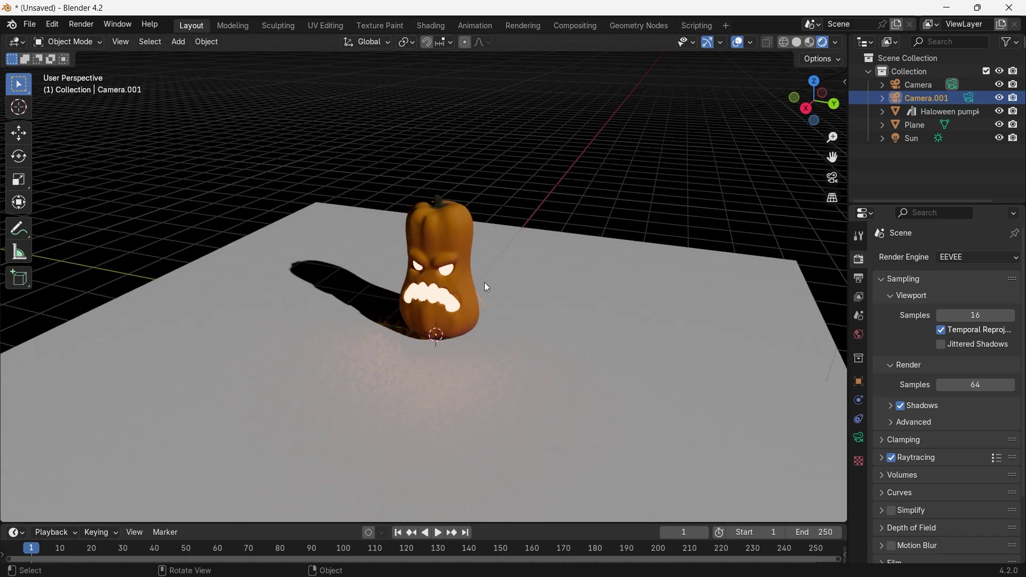
- Set the viewport compositor to Always and view the glowing pumpkin from different angles
click(840, 42)
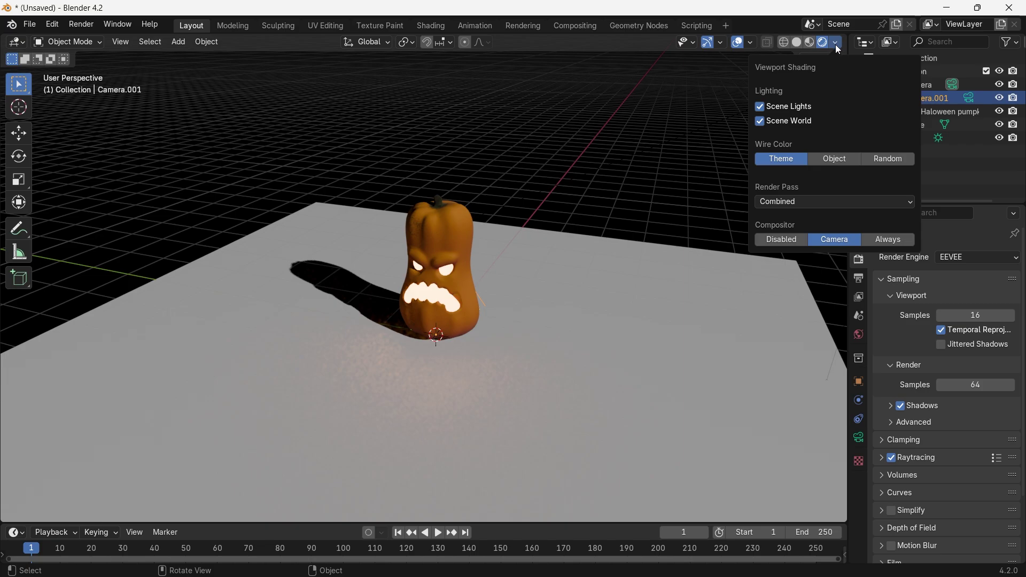
click(883, 241)
mouse_move(368, 298)
middle_down()
mouse_move(508, 268)
mouse_move(590, 264)
mouse_move(416, 277)
mouse_move(422, 300)
mouse_move(580, 327)
mouse_move(415, 344)
mouse_move(419, 398)
mouse_move(406, 319)
mouse_move(488, 383)
mouse_move(467, 342)
middle_up()
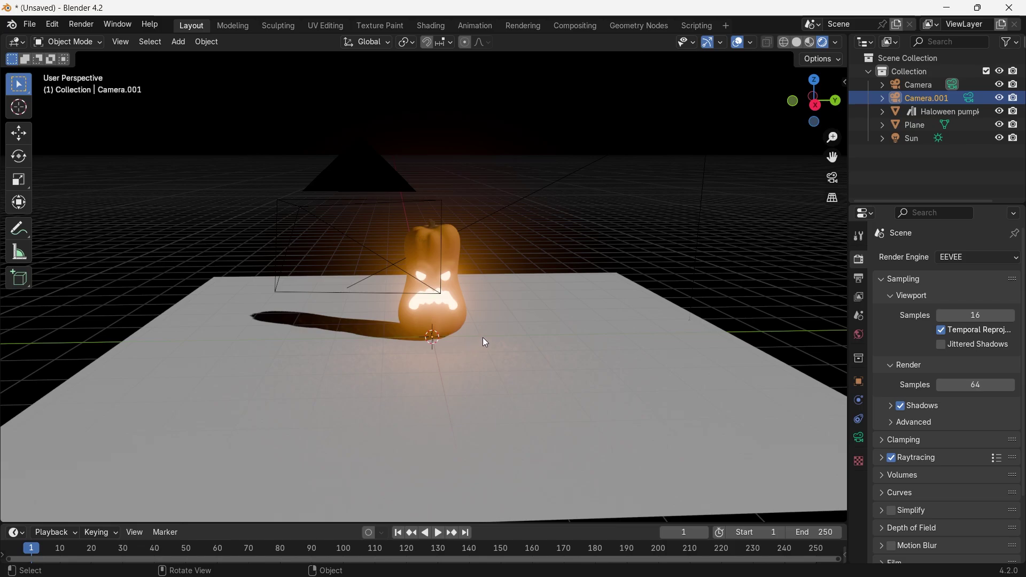
middle_drag(483, 339, 429, 341)
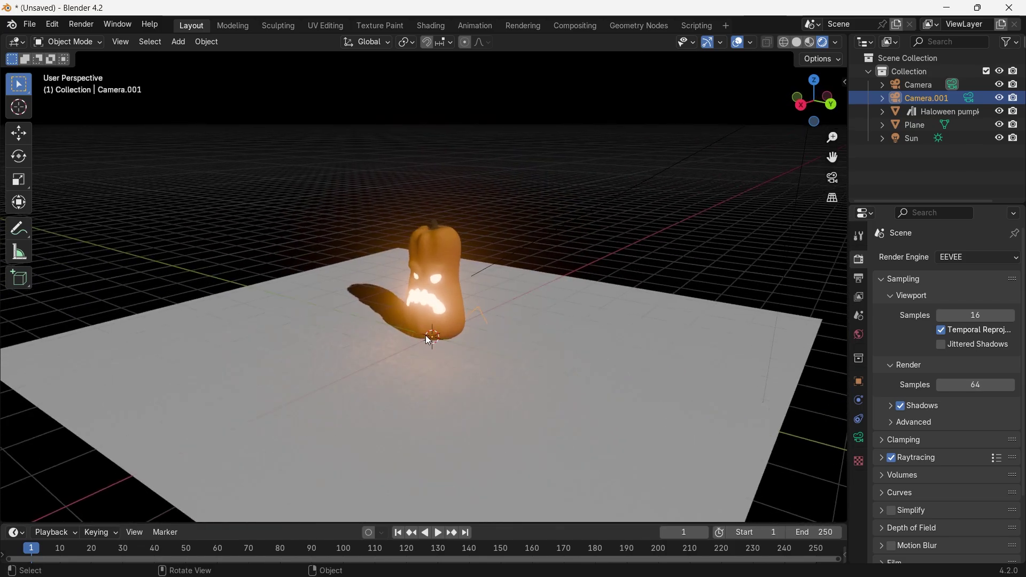